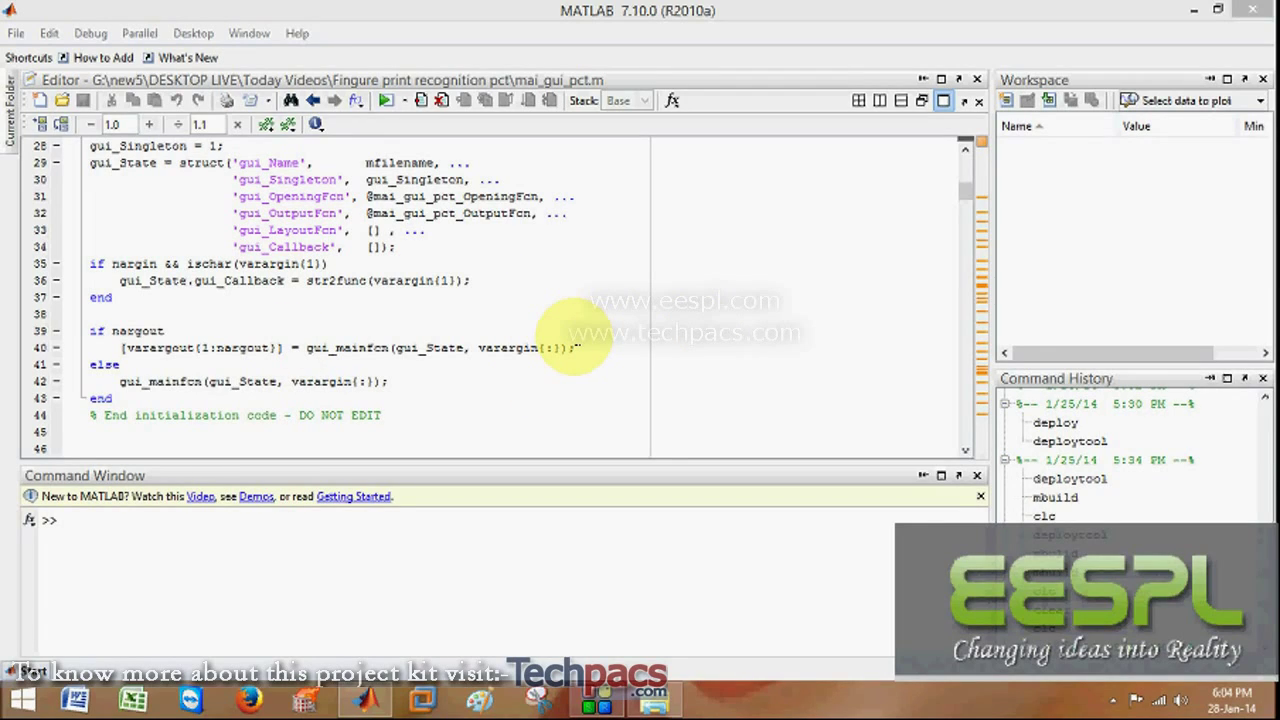
Run mai_gui_pct with F5 and place the 'Fingure Print Matching Using PHT' window on the left.
{"action": "left_click", "coordinate": [575, 337]}
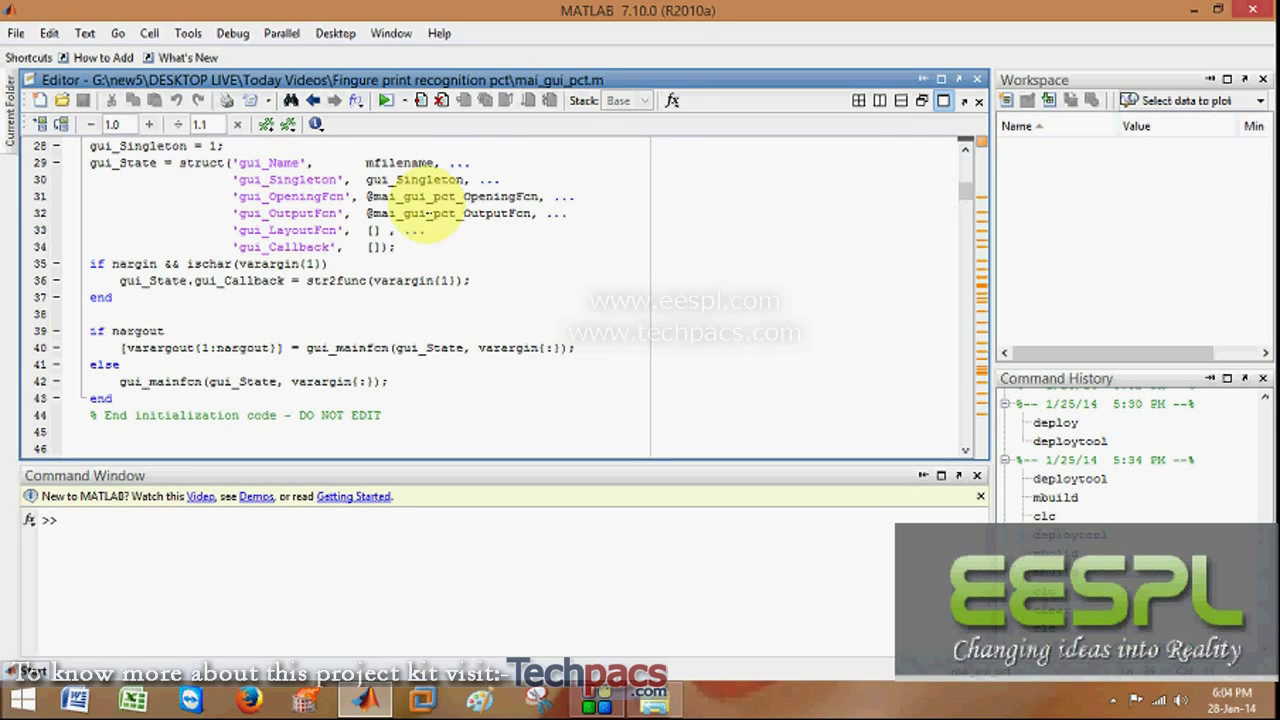
{"action": "key", "text": "F5"}
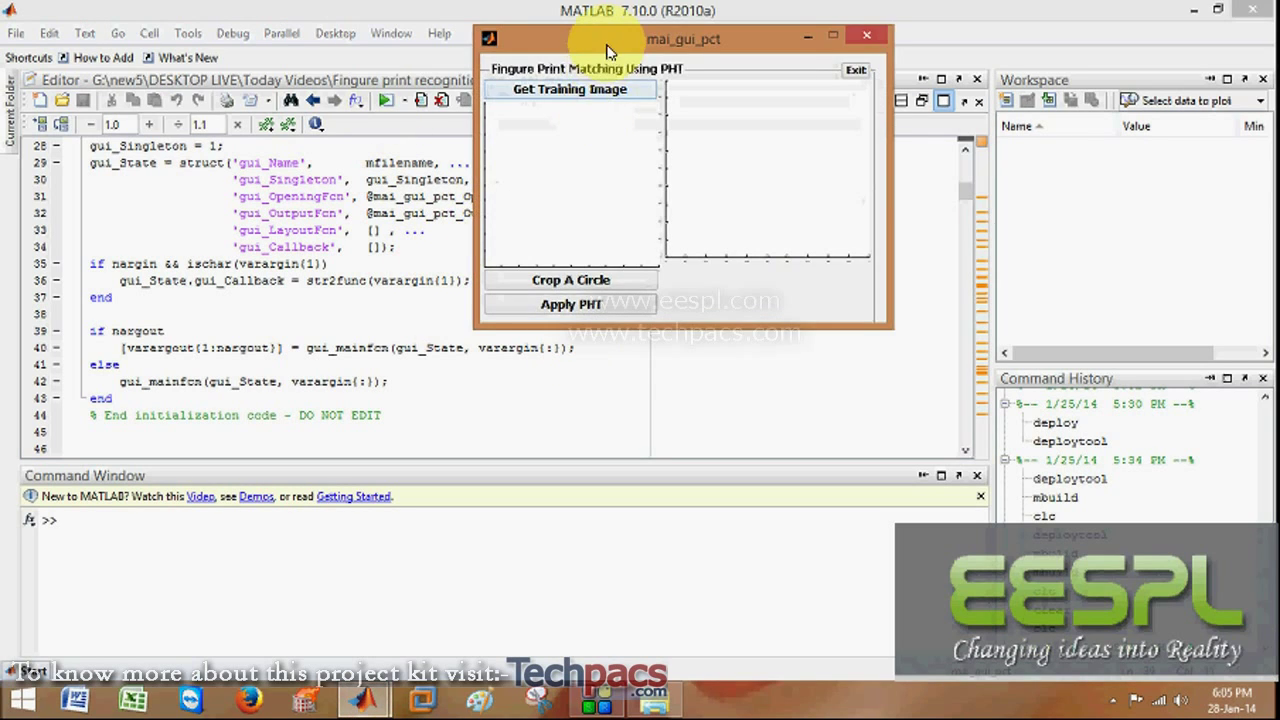
{"action": "left_click_drag", "start_coordinate": [607, 55], "coordinate": [287, 69]}
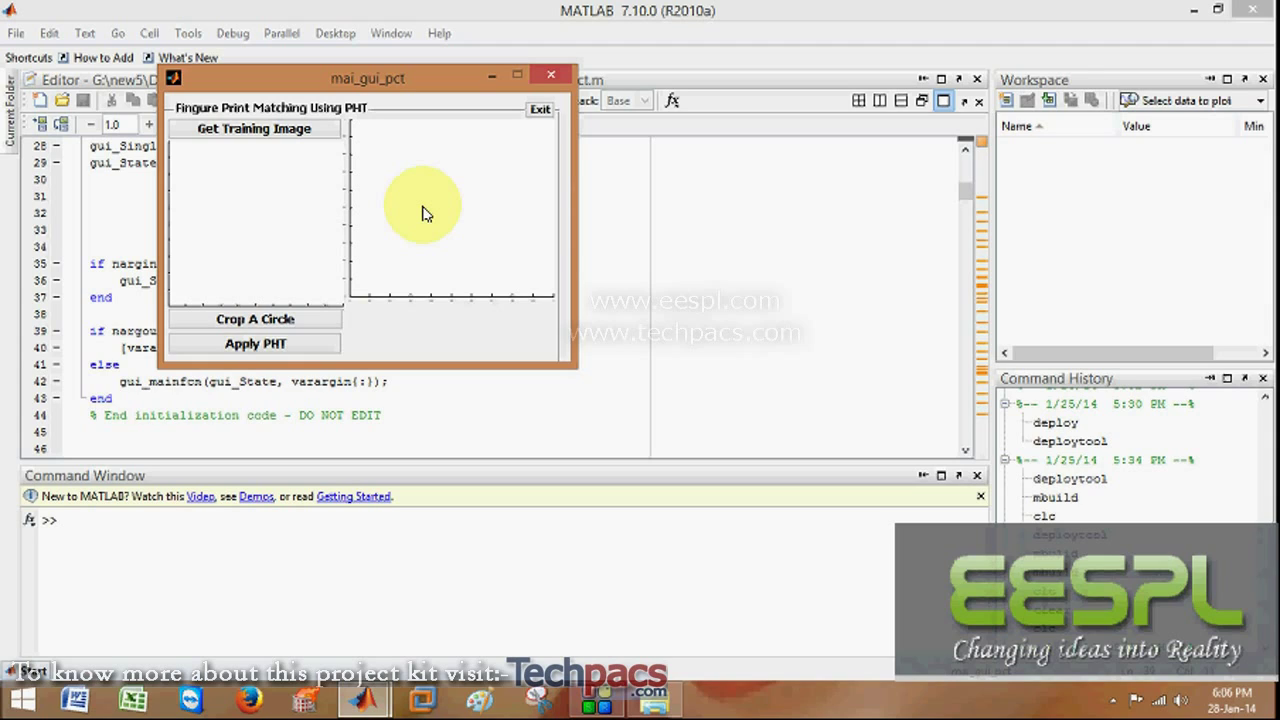
Load thumbnail 1 as the training fingerprint, crop its circle and apply the PHT.
{"action": "left_click", "coordinate": [272, 132]}
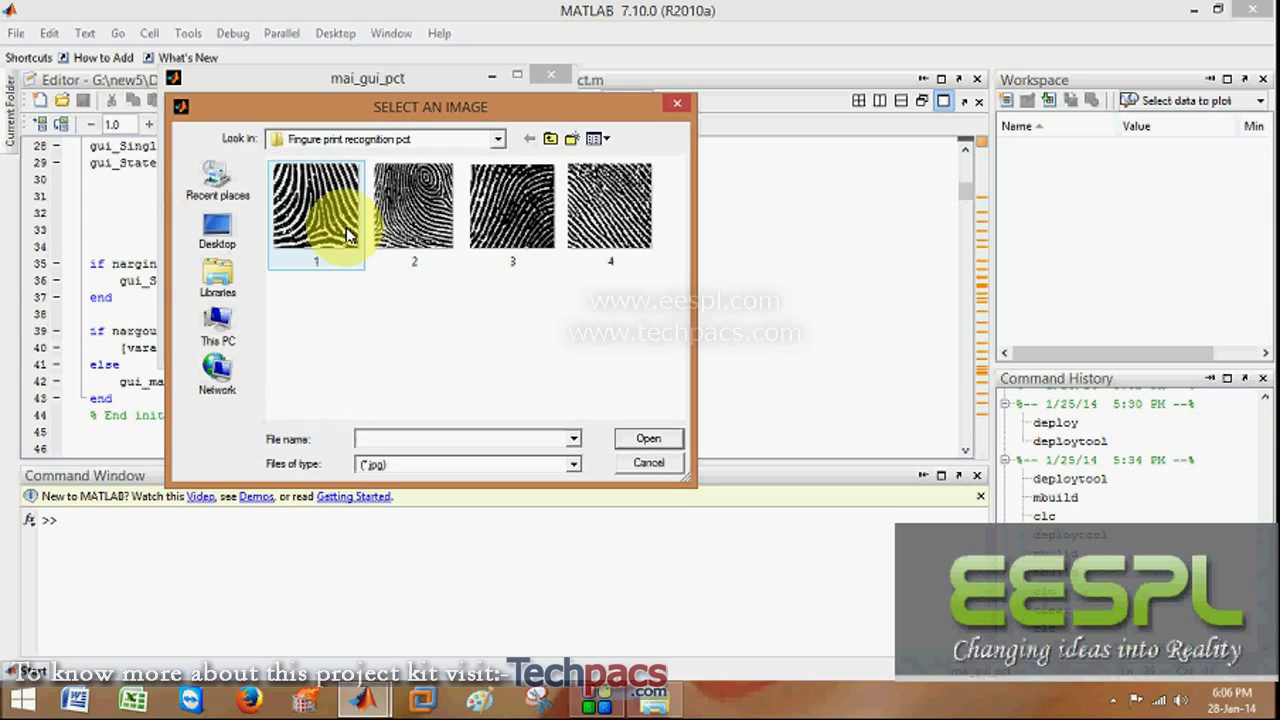
{"action": "double_click", "coordinate": [332, 228]}
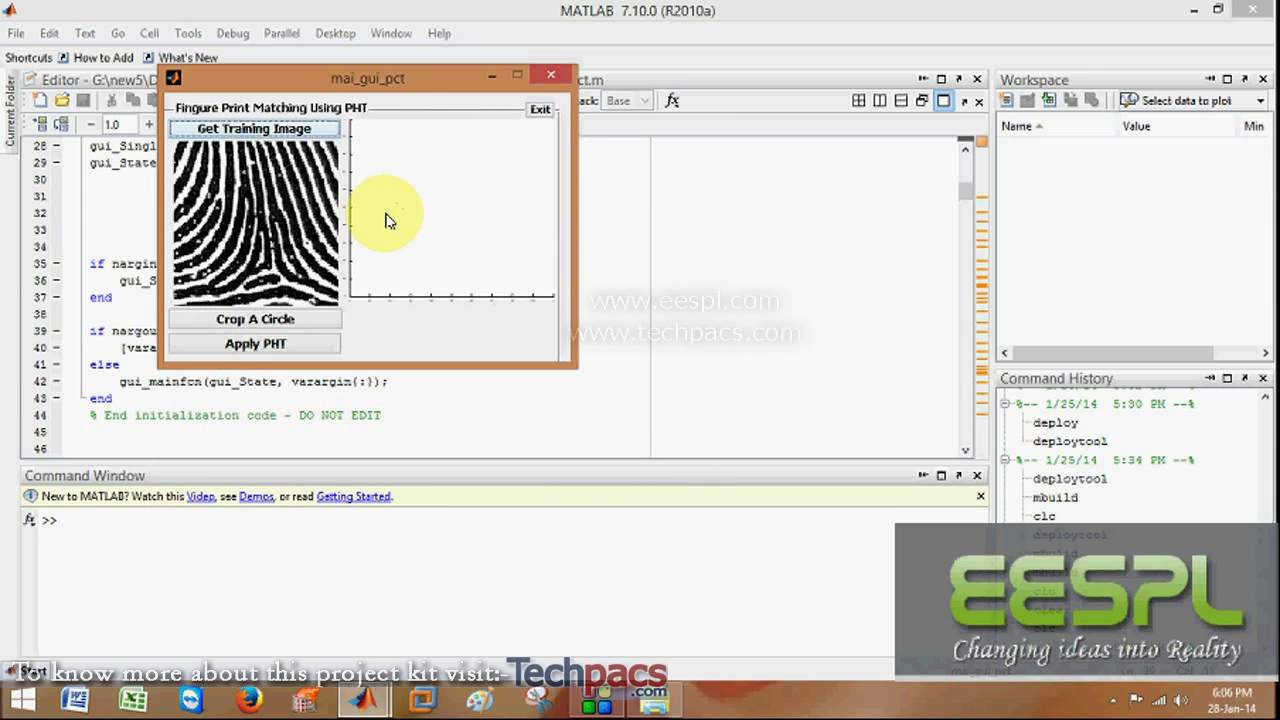
{"action": "left_click", "coordinate": [300, 318]}
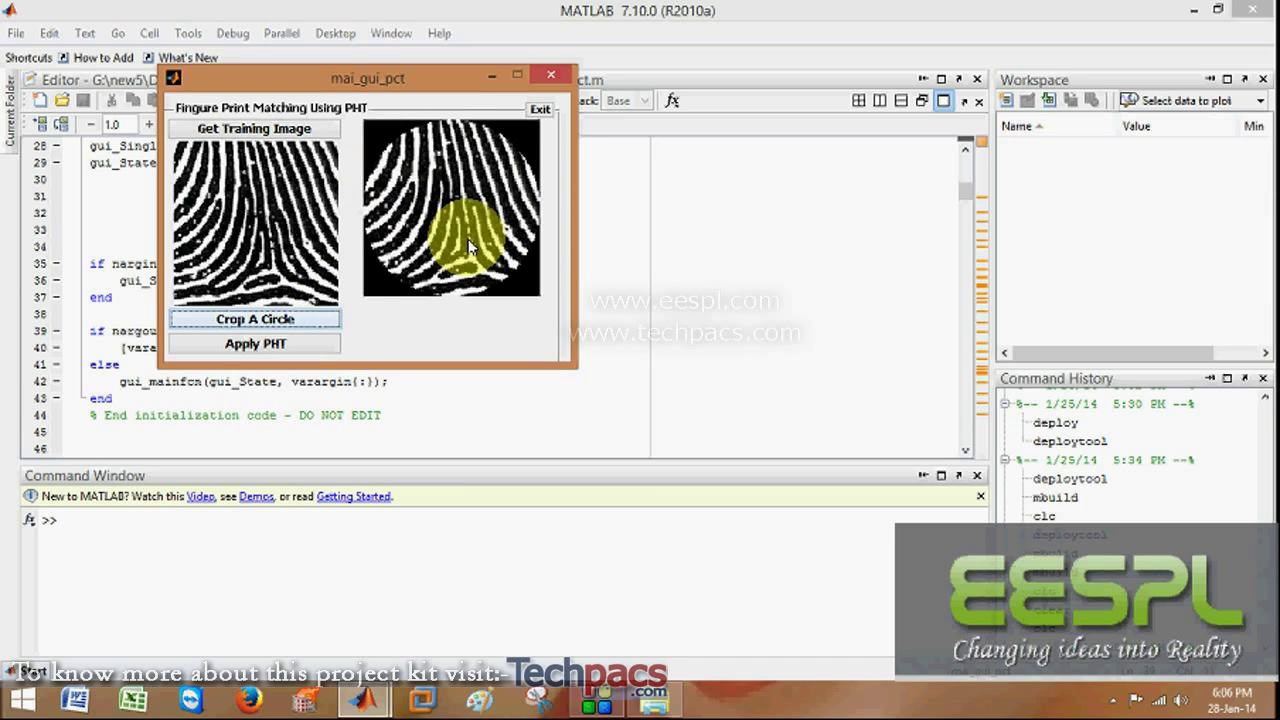
{"action": "left_click", "coordinate": [280, 346]}
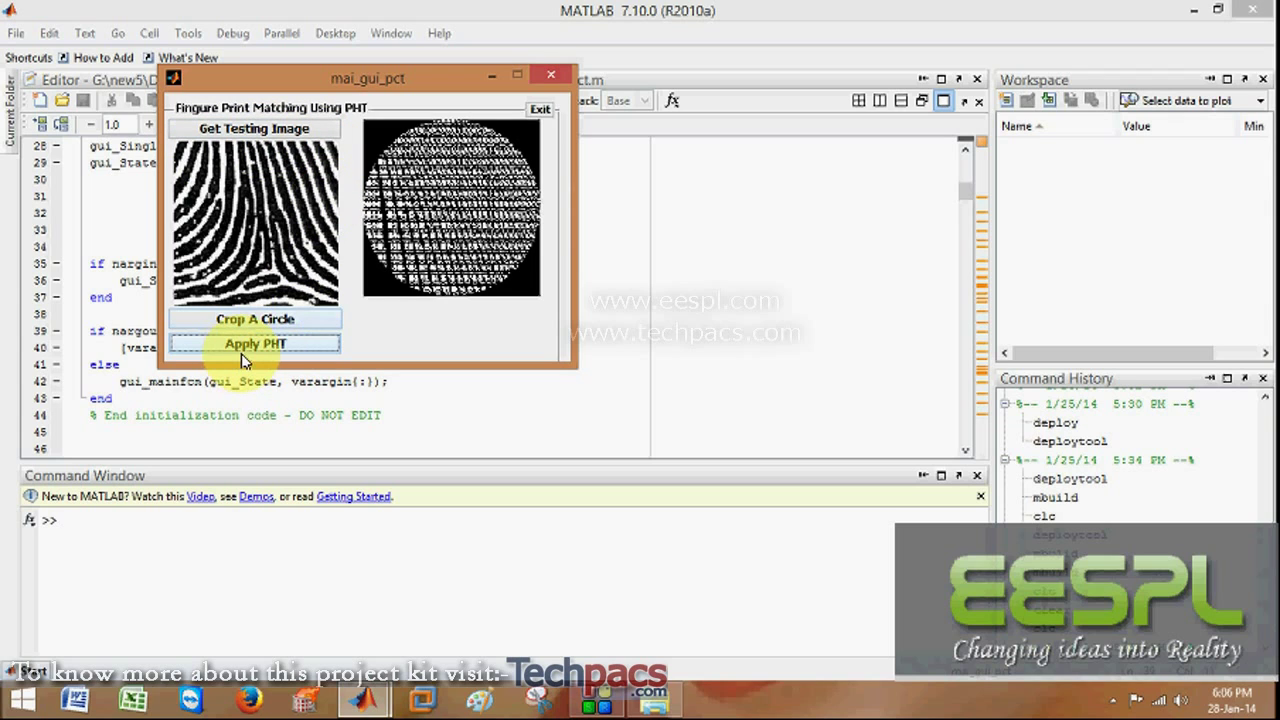
Load thumbnail 1 as the testing fingerprint and crop a circle from it.
{"action": "left_click", "coordinate": [248, 132]}
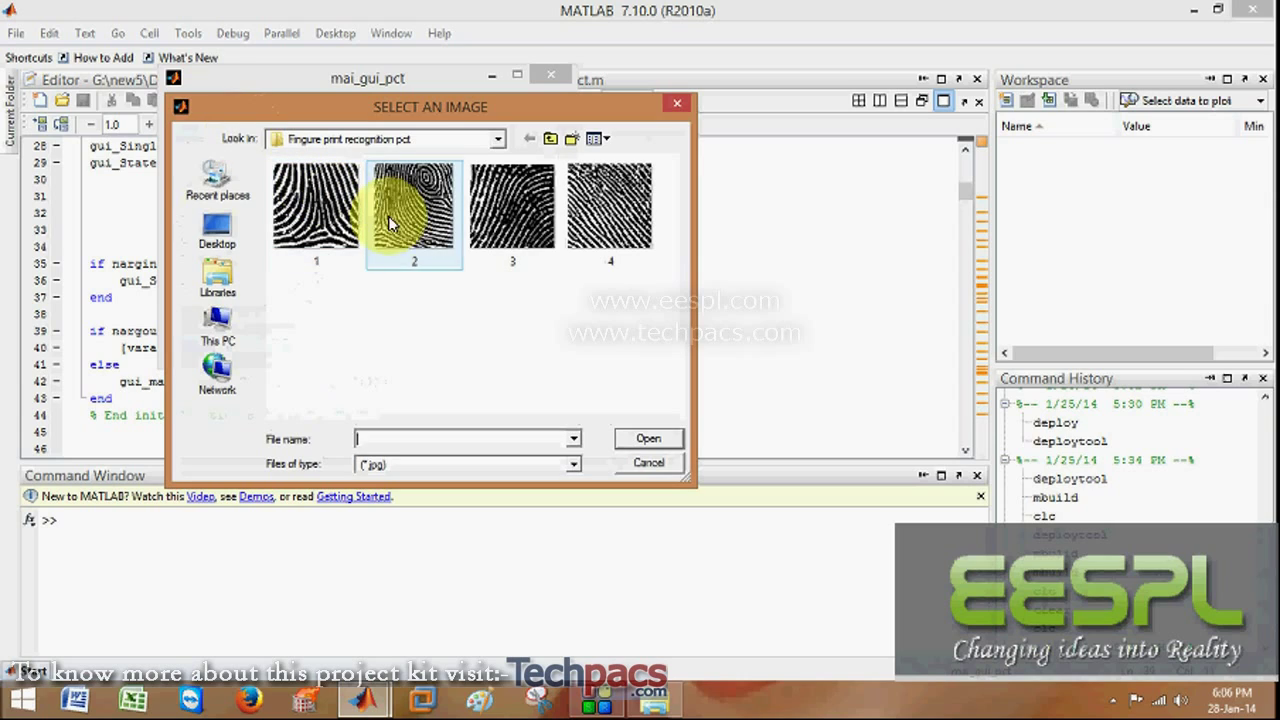
{"action": "double_click", "coordinate": [337, 250]}
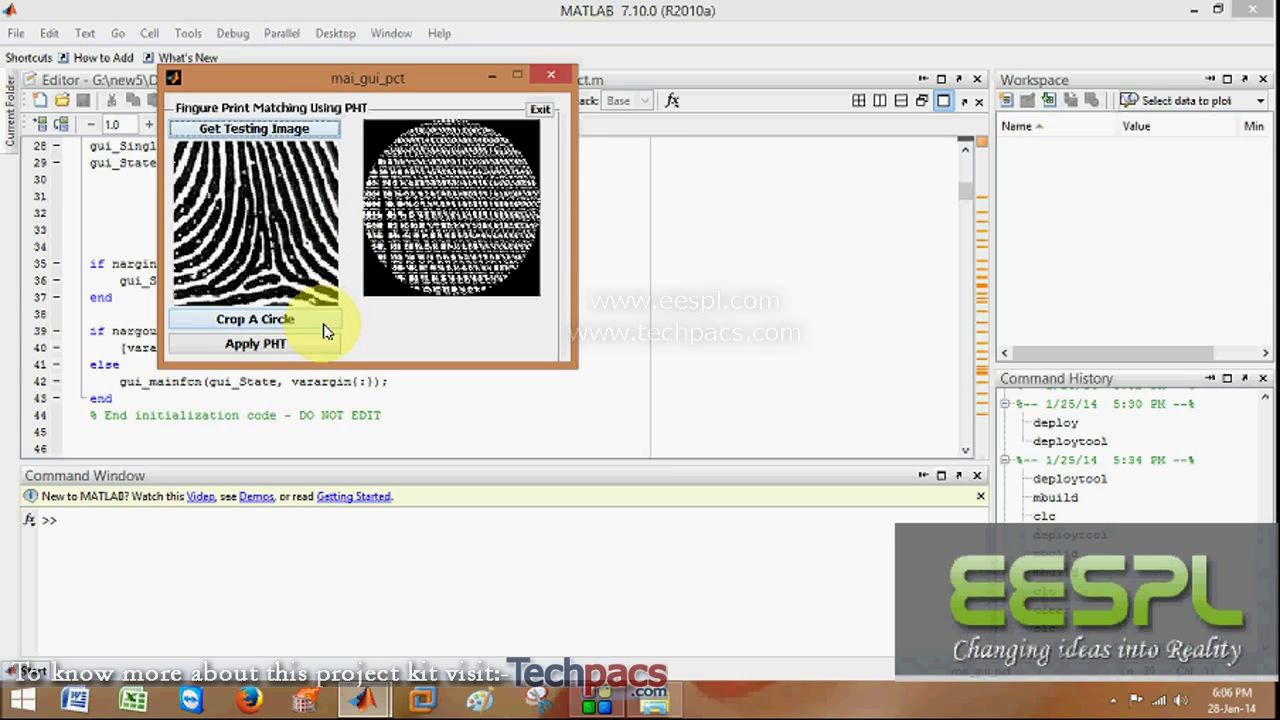
{"action": "left_click", "coordinate": [323, 321]}
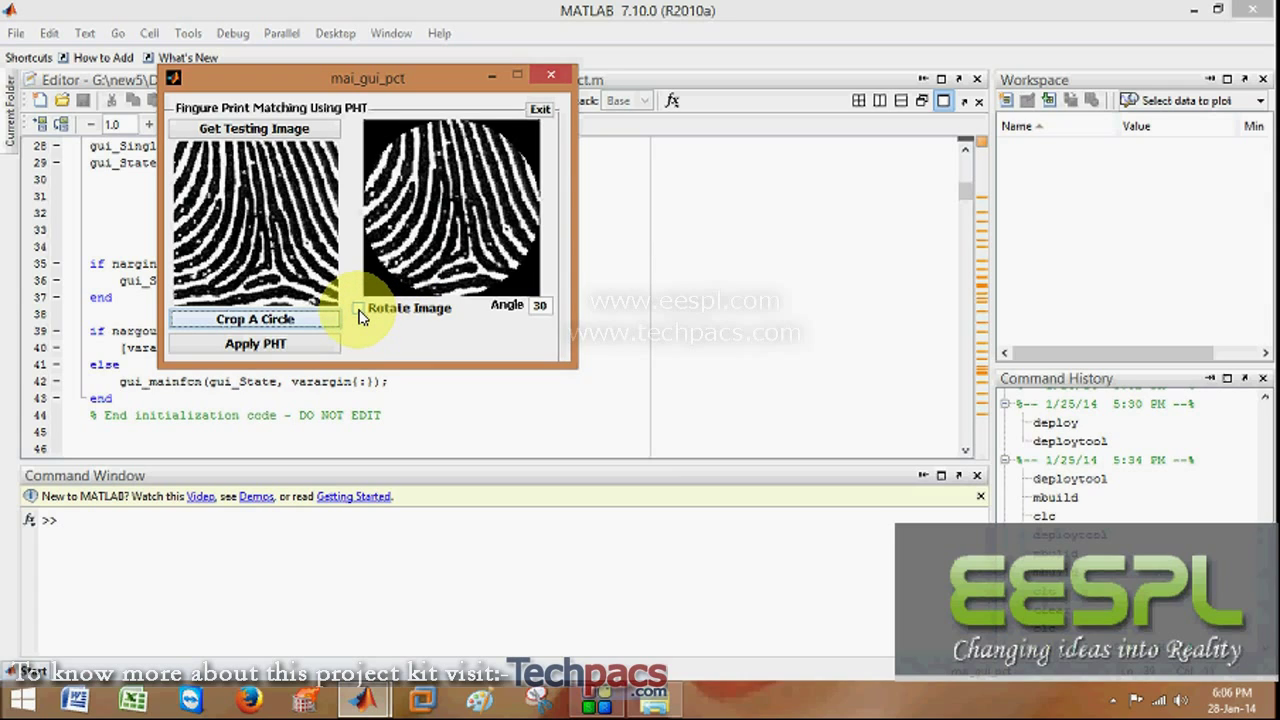
Rotate the cropped test circle by 60 degrees instead of 30.
{"action": "left_click", "coordinate": [360, 311]}
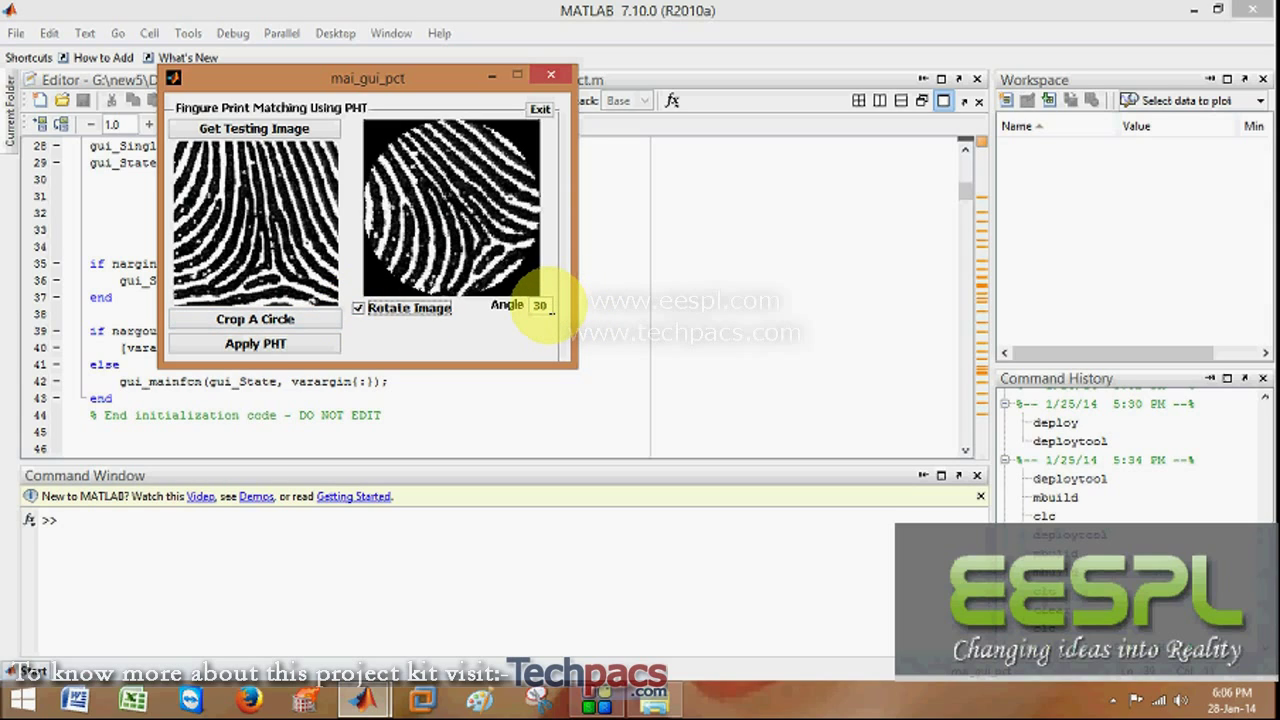
{"action": "left_click", "coordinate": [548, 308]}
{"action": "key", "text": "BackSpace"}
{"action": "key", "text": "BackSpace"}
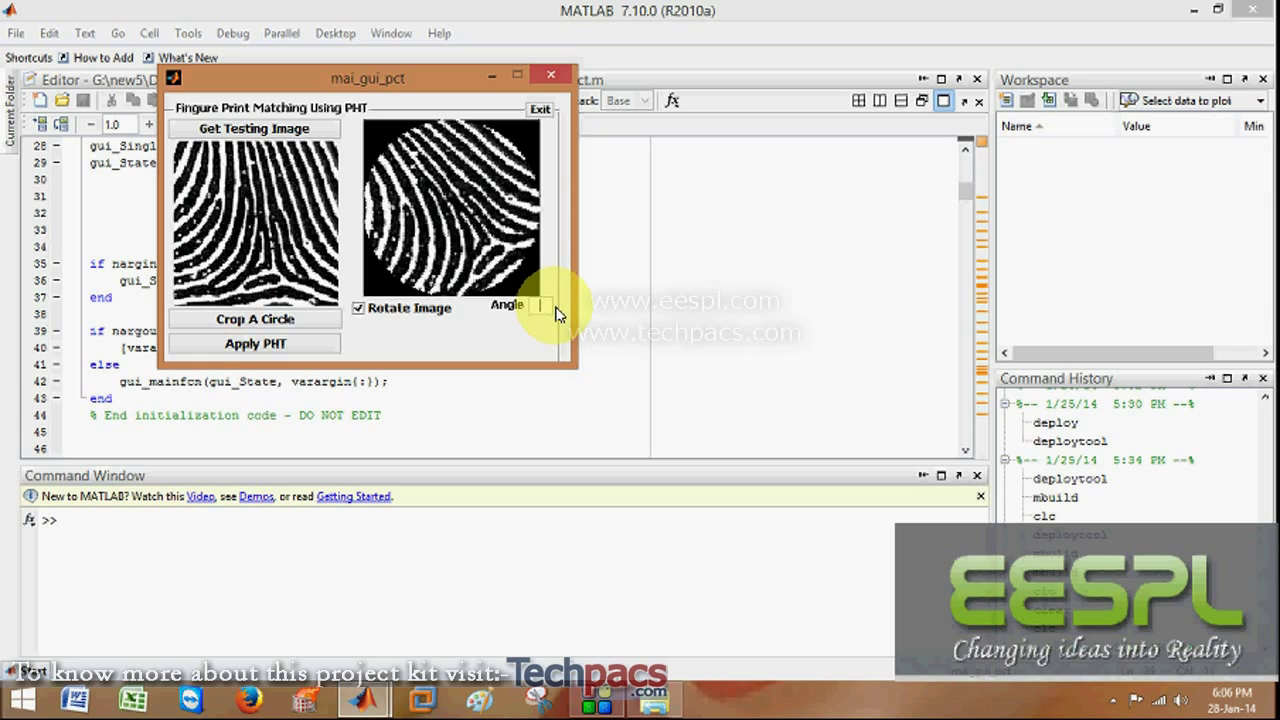
{"action": "type", "text": "60"}
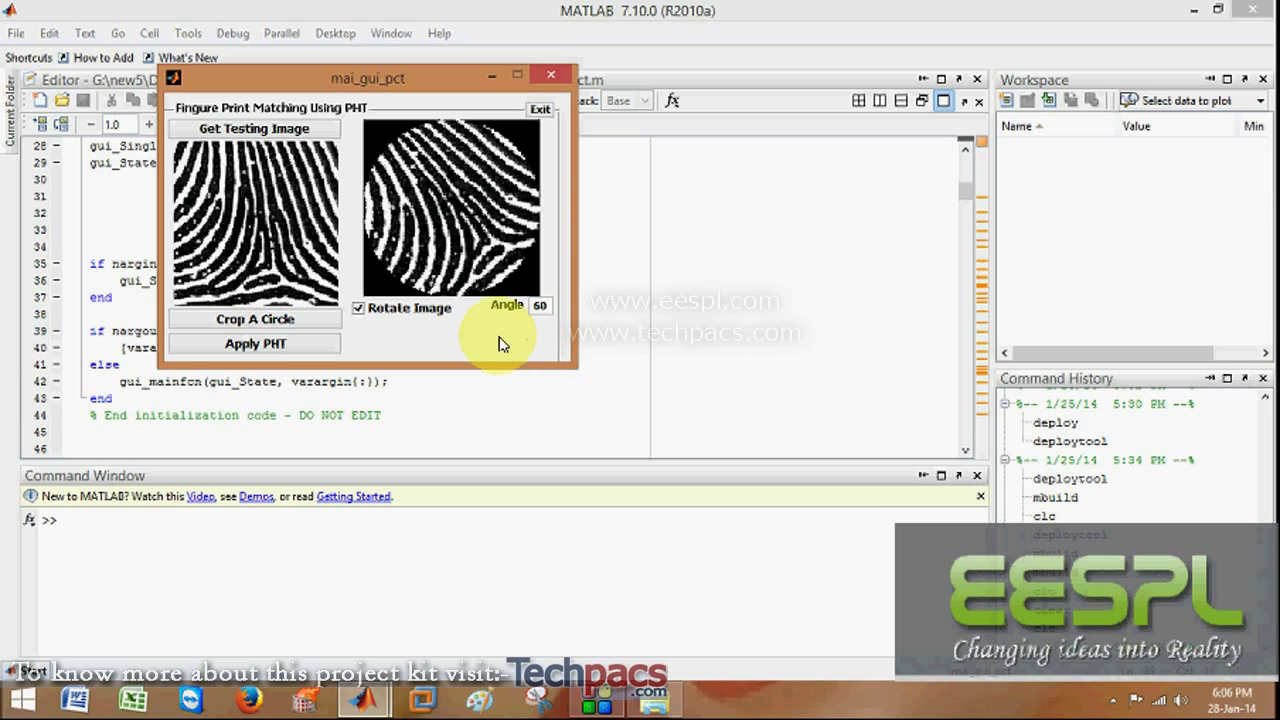
{"action": "left_click", "coordinate": [359, 311]}
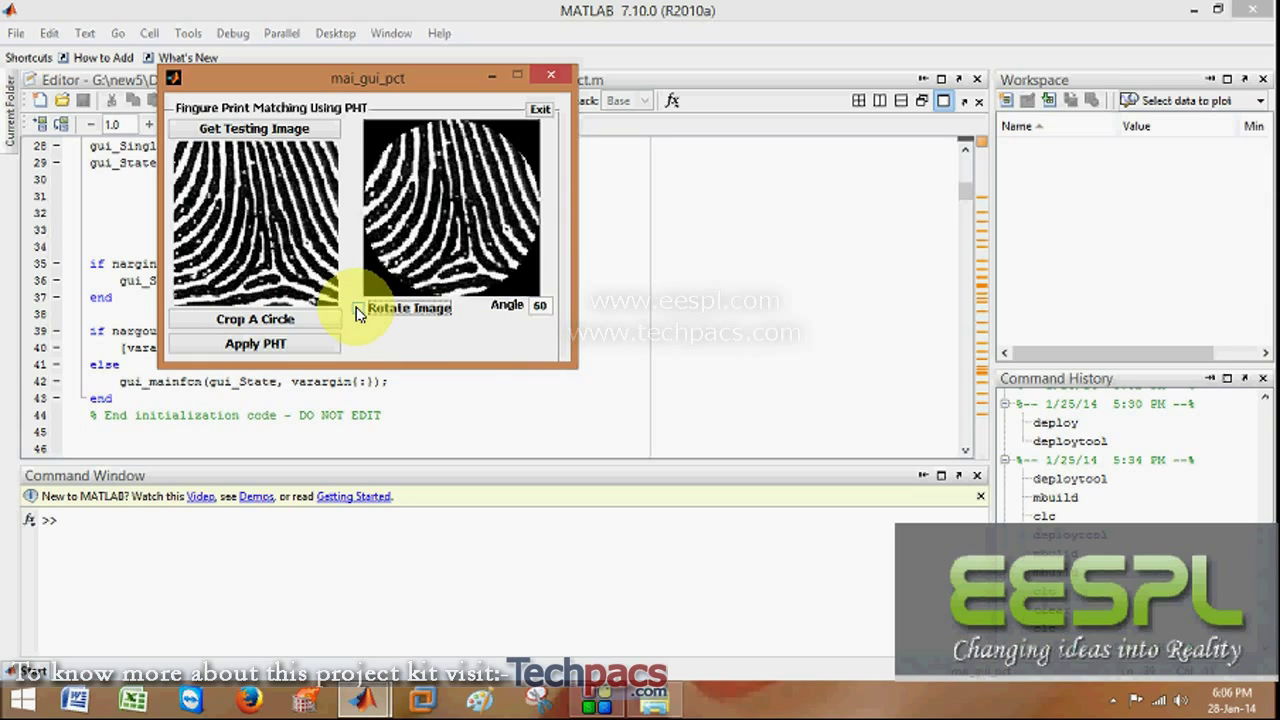
{"action": "left_click", "coordinate": [358, 310]}
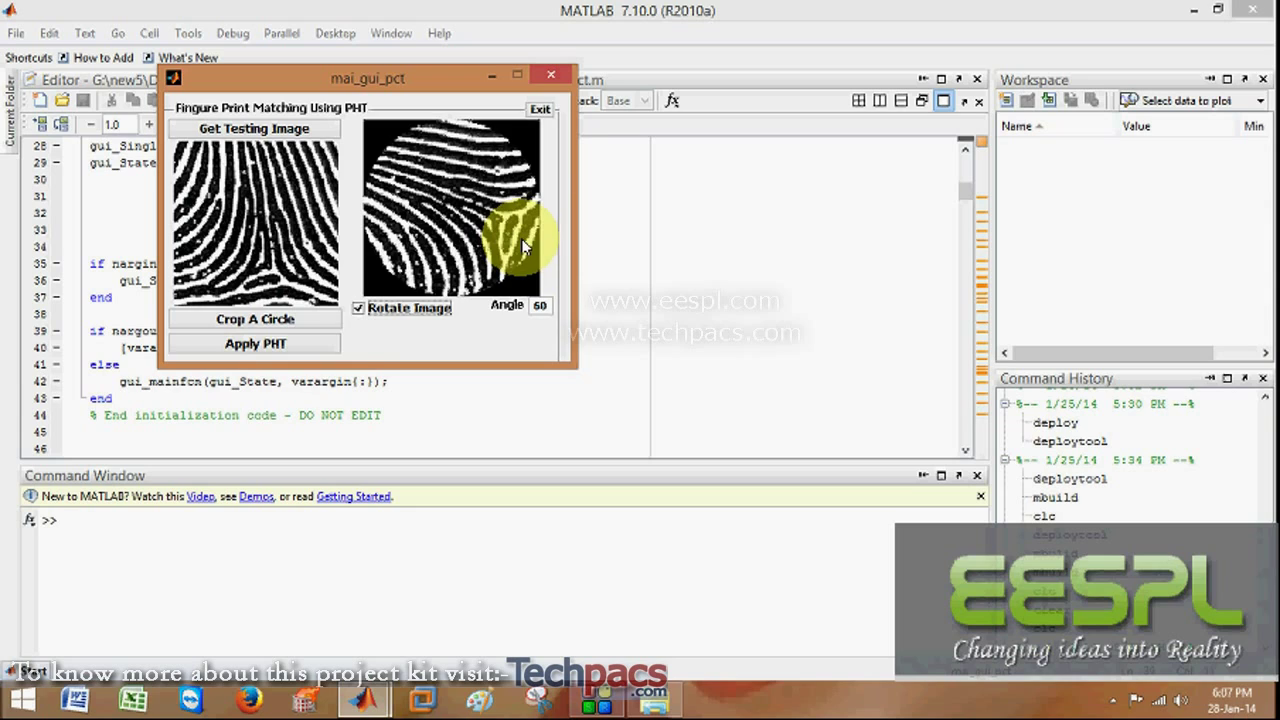
Apply PHT to the rotated circle, show the match (distance 0.26517, FingurePrint Matched), then exit the GUI.
{"action": "left_click", "coordinate": [285, 349]}
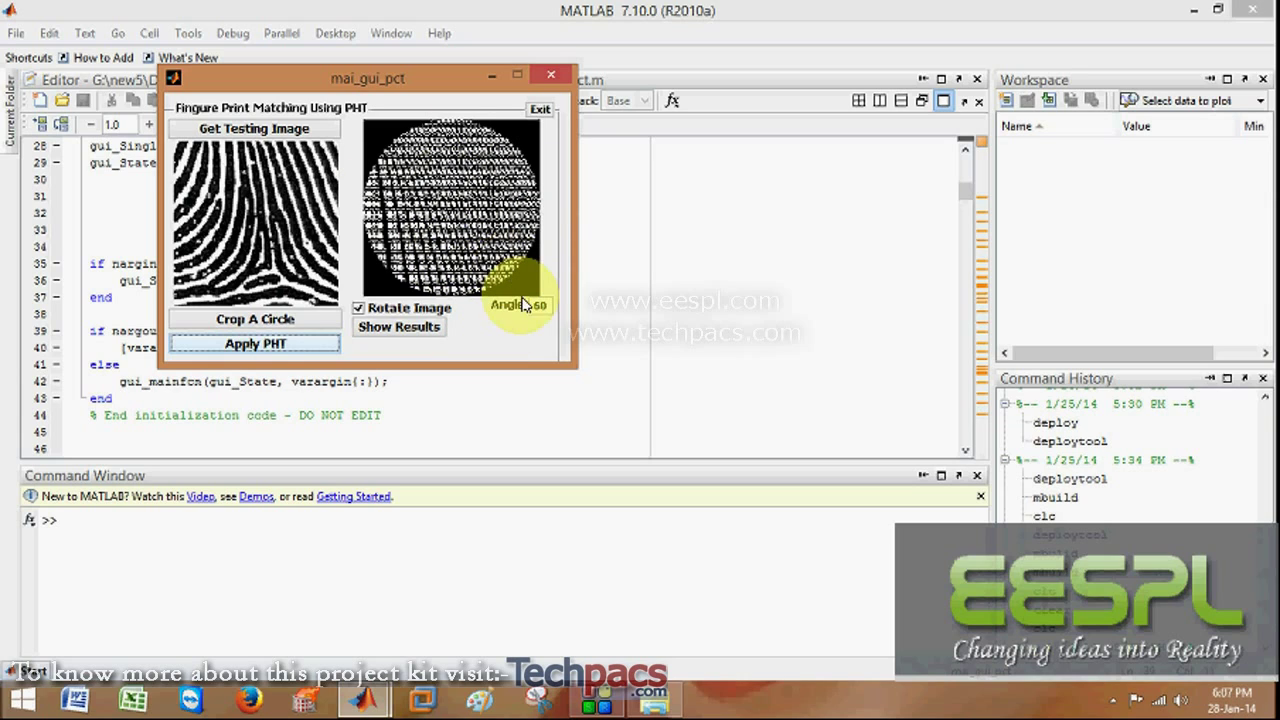
{"action": "left_click", "coordinate": [430, 338]}
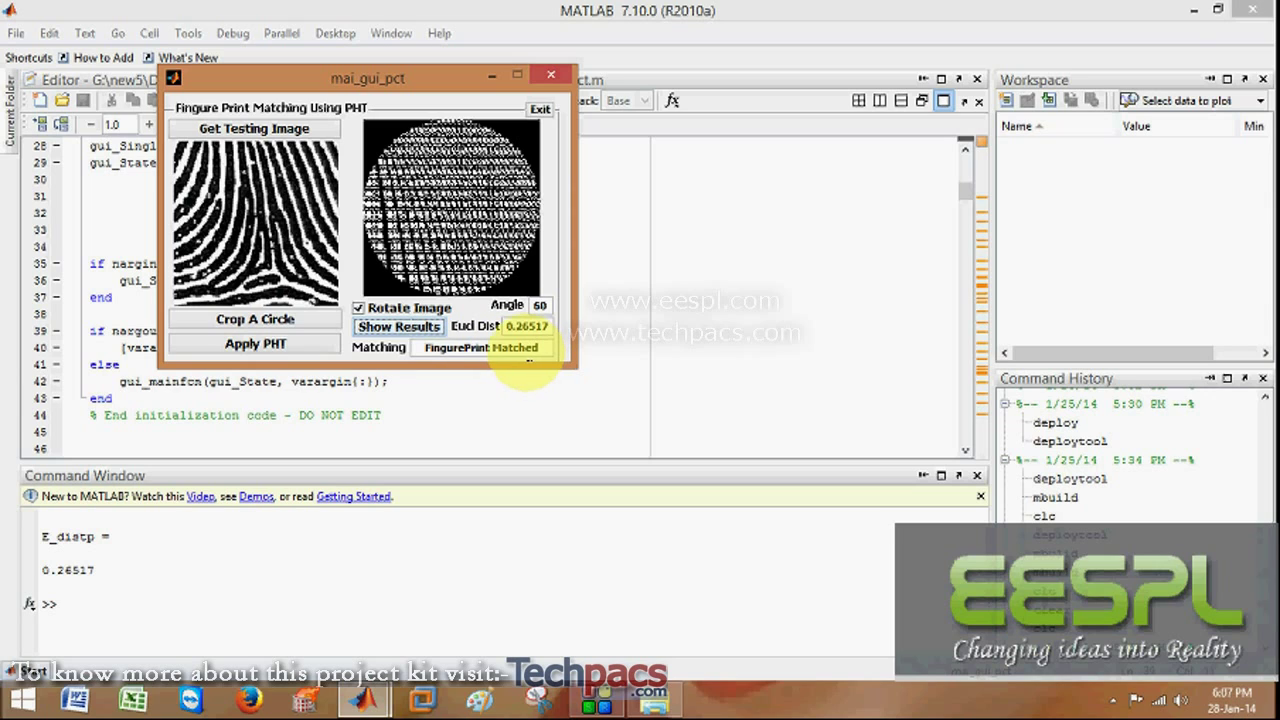
{"action": "left_click", "coordinate": [540, 111]}
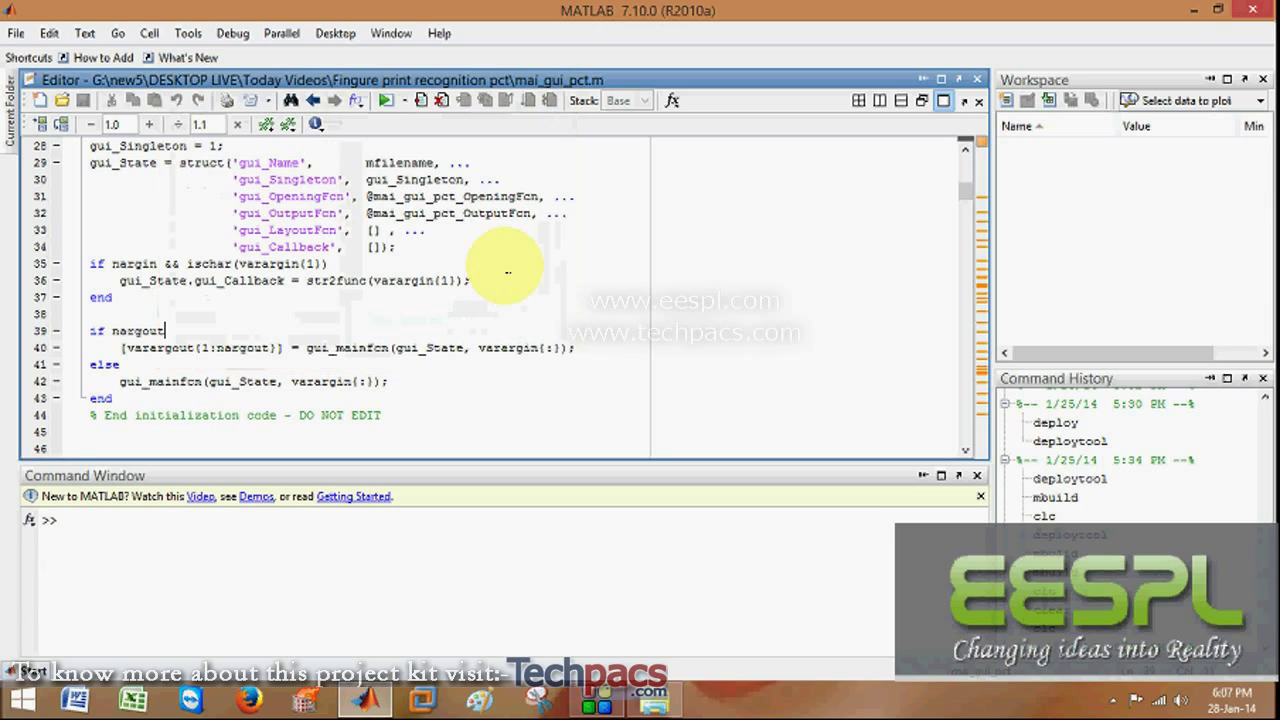
Relaunch the GUI, then load training fingerprint 1, crop its circle and apply PHT.
{"action": "left_click", "coordinate": [385, 101]}
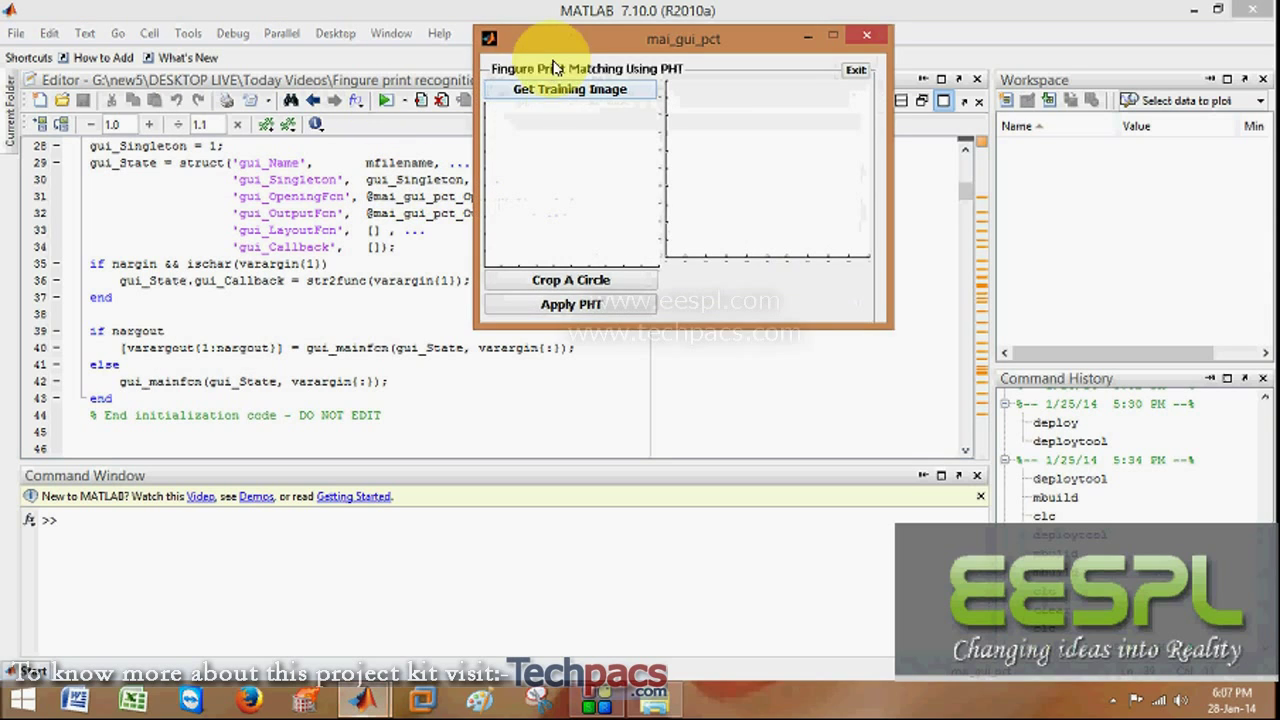
{"action": "left_click_drag", "start_coordinate": [312, 130], "coordinate": [186, 97]}
{"action": "left_click", "coordinate": [240, 143]}
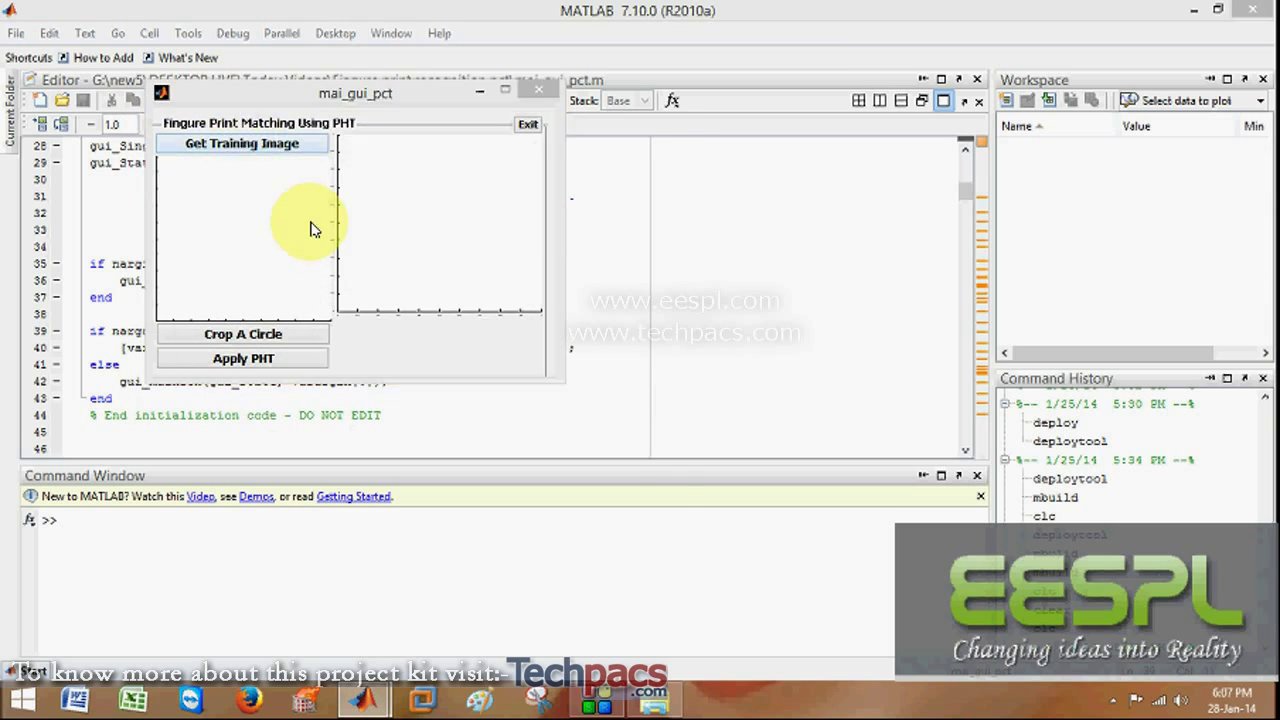
{"action": "double_click", "coordinate": [315, 230]}
{"action": "left_click", "coordinate": [290, 335]}
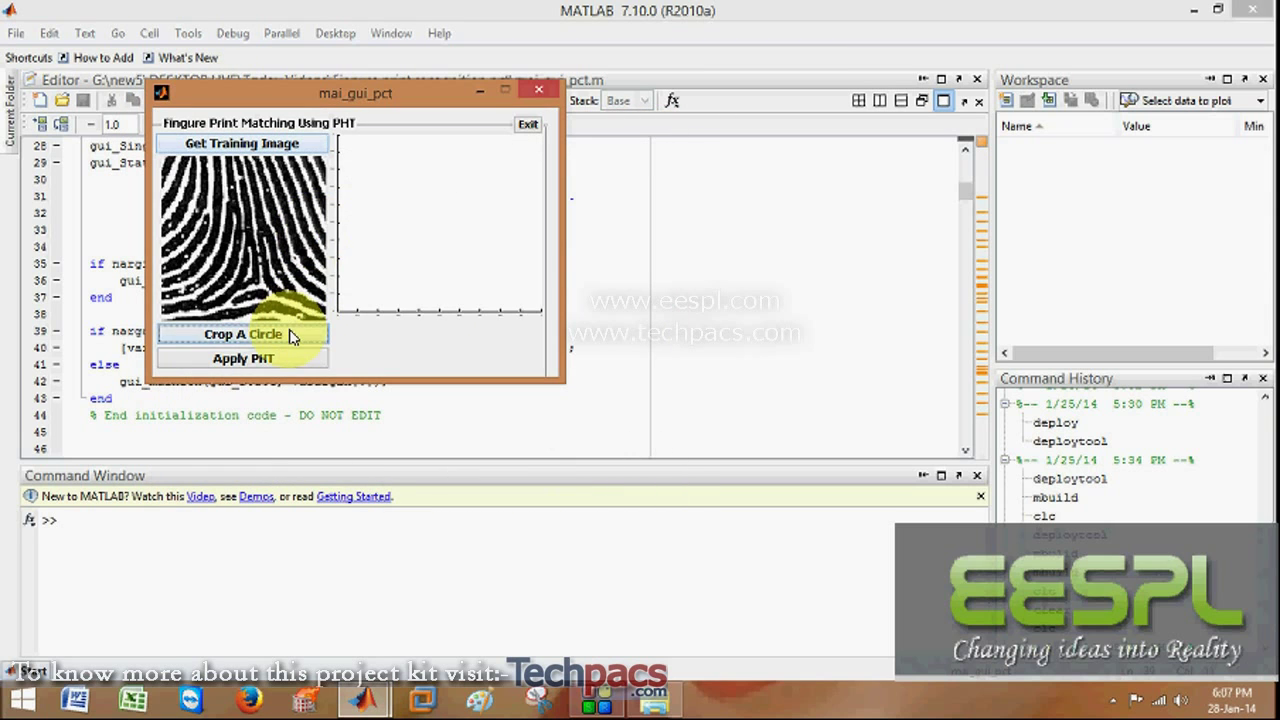
{"action": "left_click", "coordinate": [298, 358]}
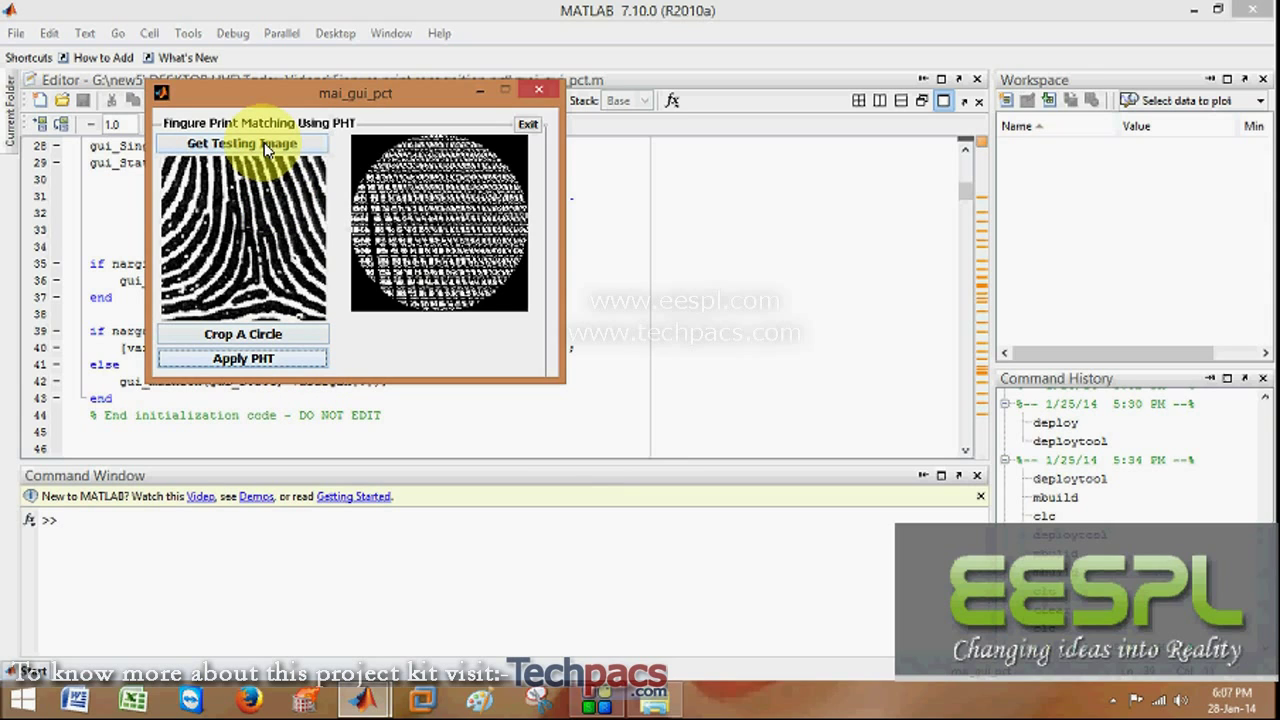
Load fingerprint 3 as the testing image.
{"action": "left_click", "coordinate": [266, 146]}
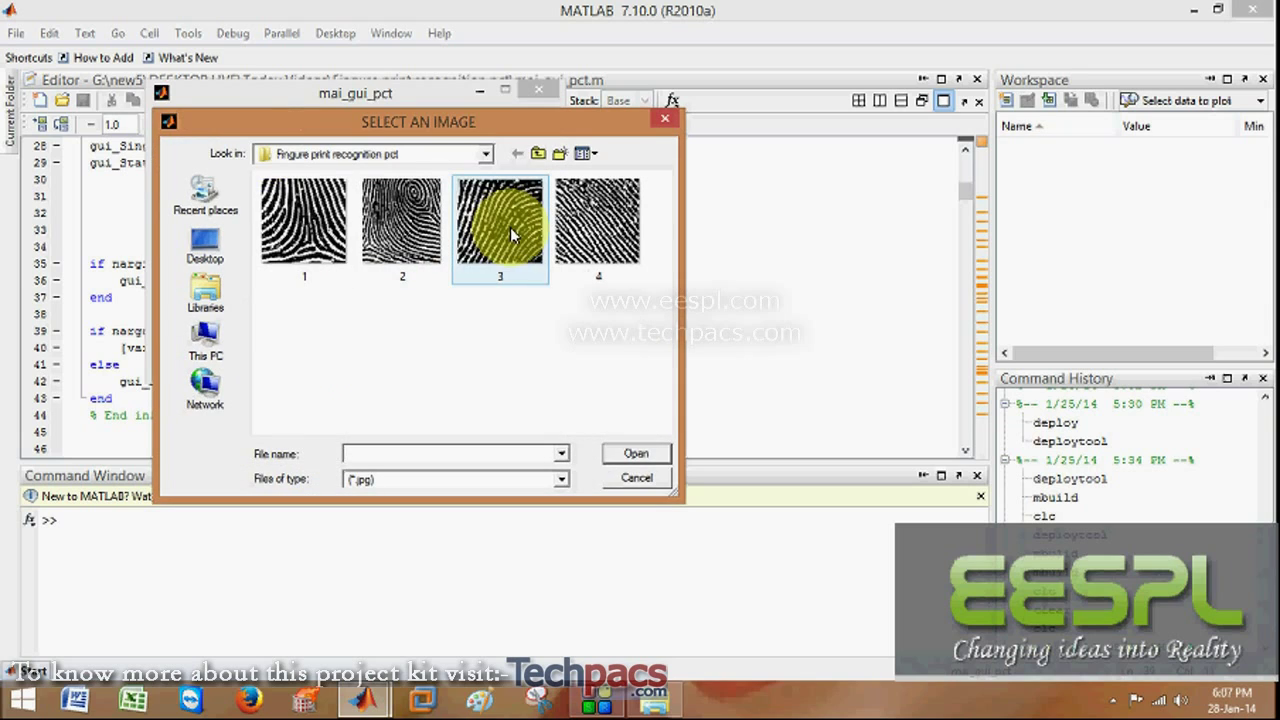
{"action": "left_click", "coordinate": [307, 260]}
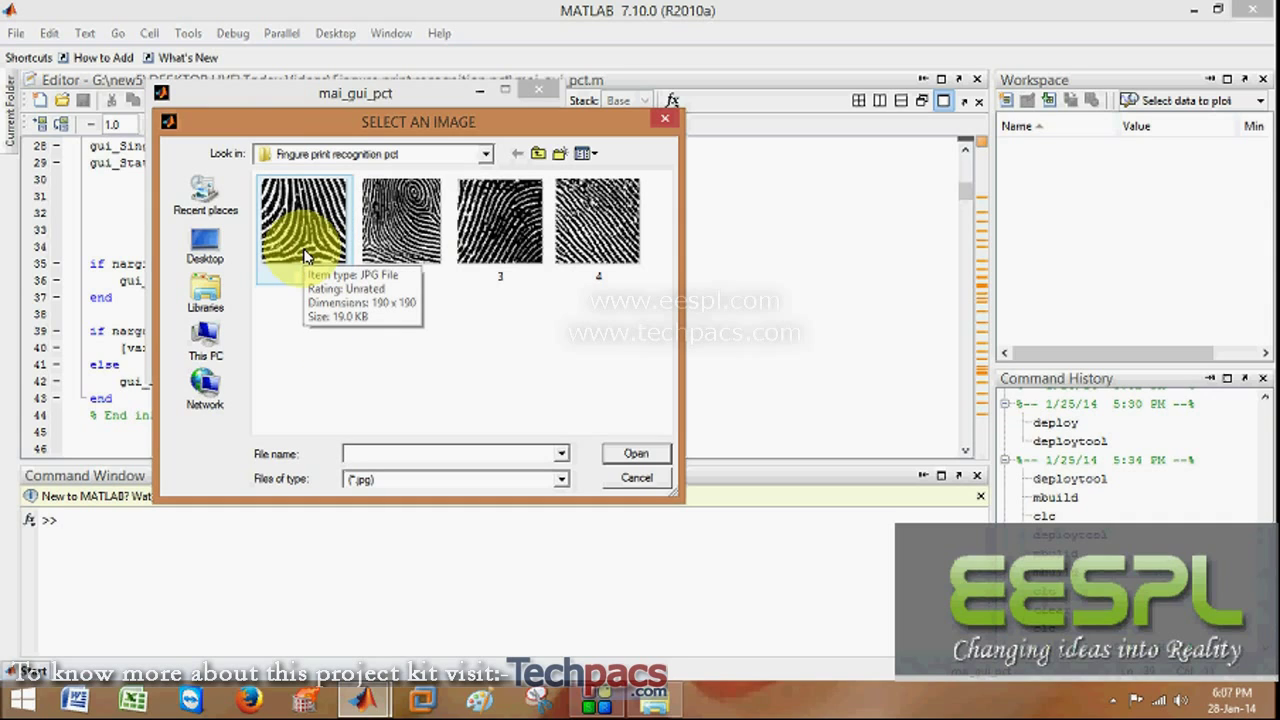
{"action": "left_click", "coordinate": [499, 262]}
{"action": "double_click", "coordinate": [499, 265]}
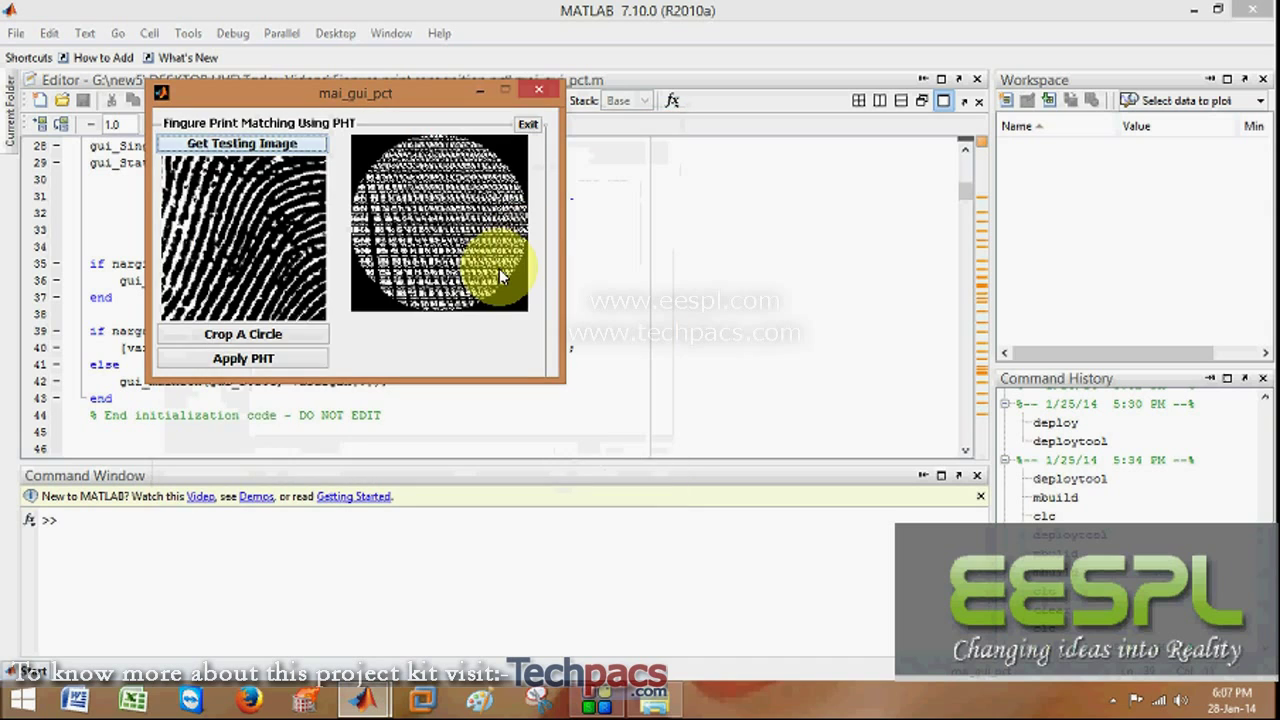
Crop a circle from testing fingerprint 3 and set the rotation angle to 60.
{"action": "left_click", "coordinate": [303, 340]}
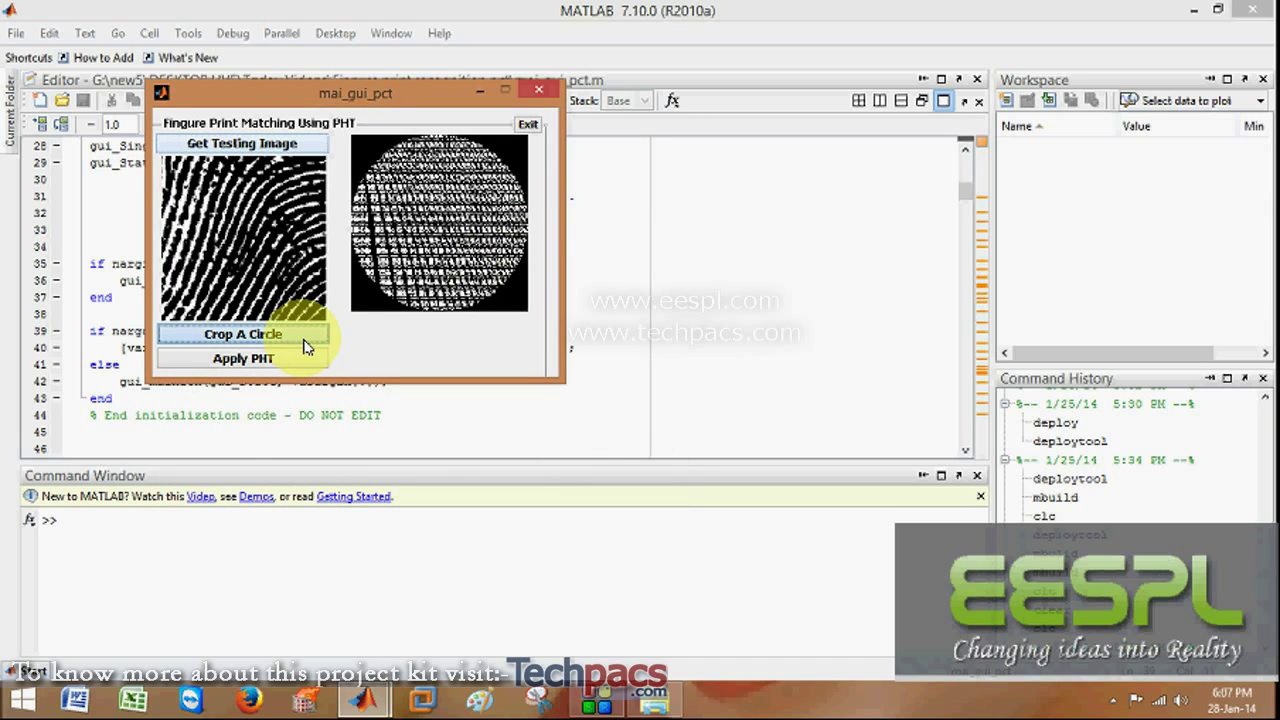
{"action": "double_click", "coordinate": [527, 320]}
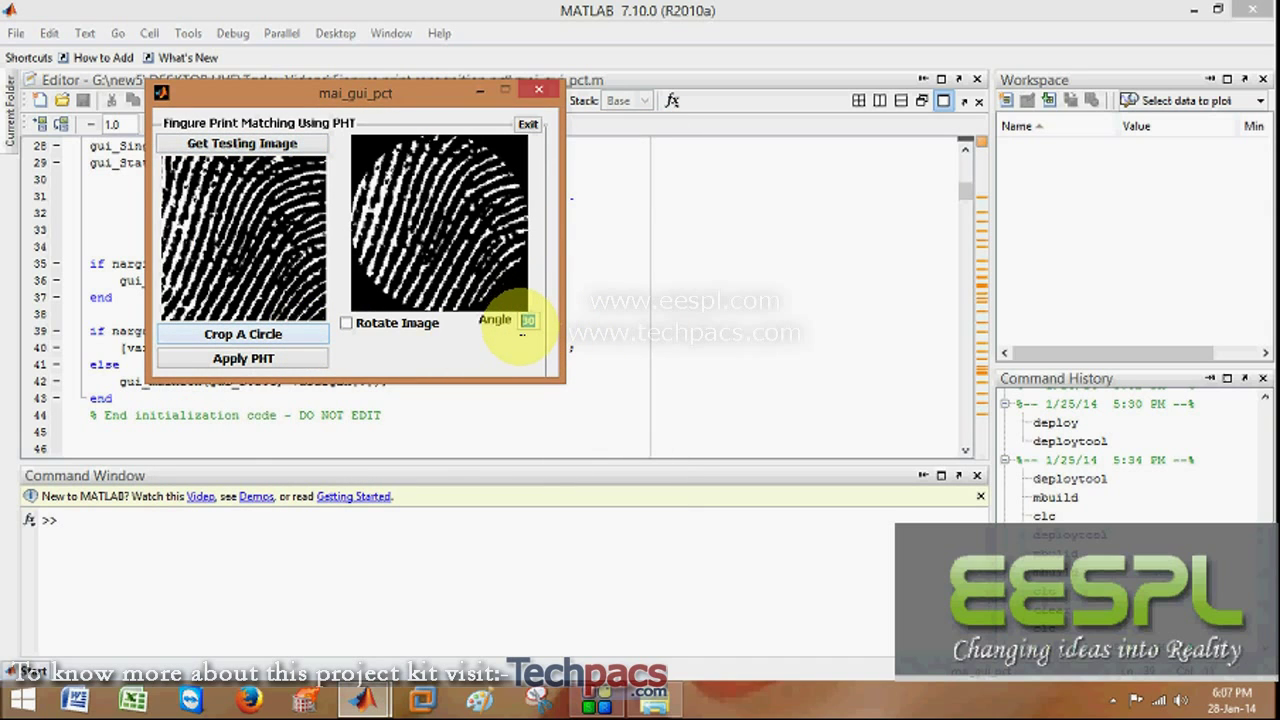
{"action": "type", "text": "150"}
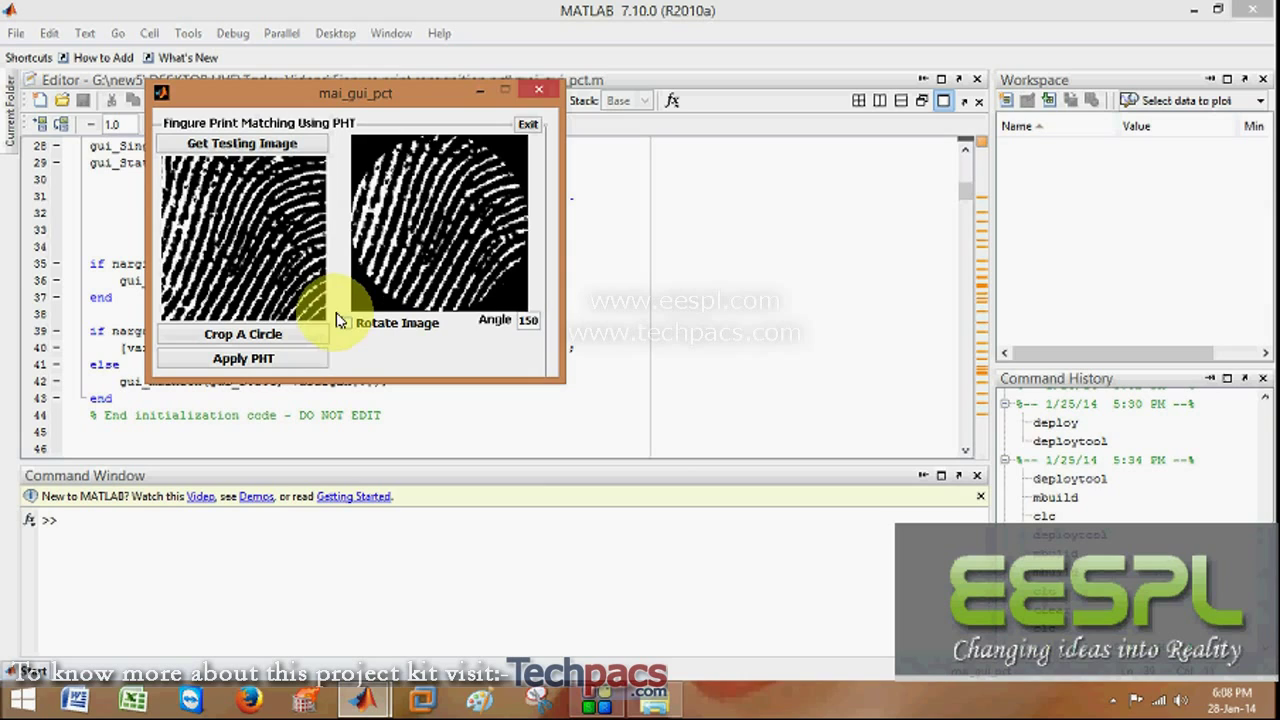
{"action": "double_click", "coordinate": [528, 321]}
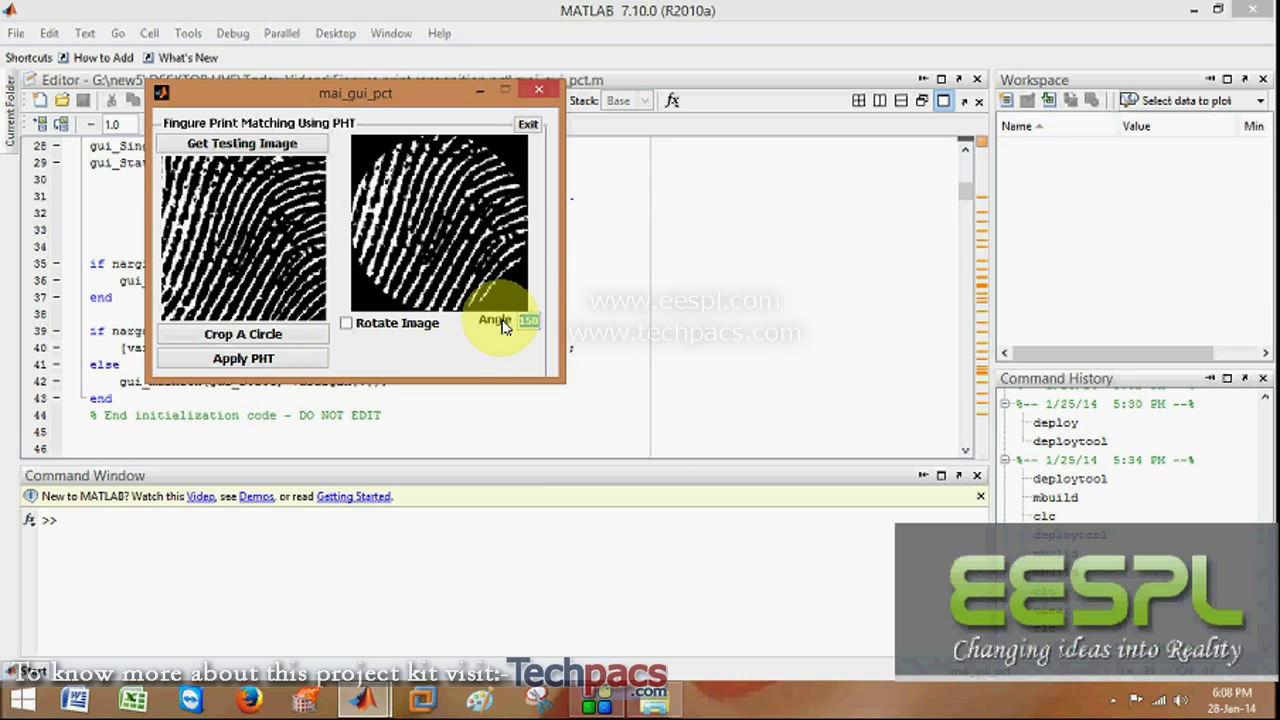
{"action": "type", "text": "60"}
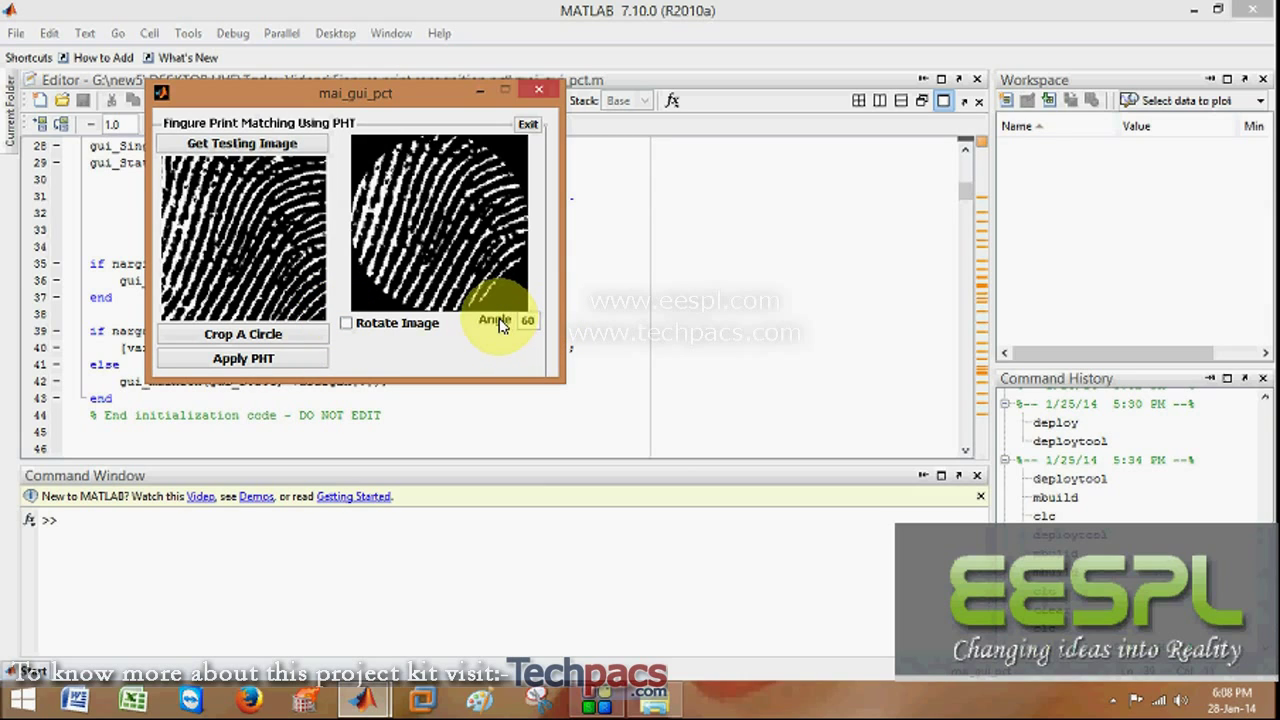
Rotate and PHT-transform the test circle, then compare: distance 247.4874, FingurePrint Not Matched.
{"action": "left_click", "coordinate": [356, 324]}
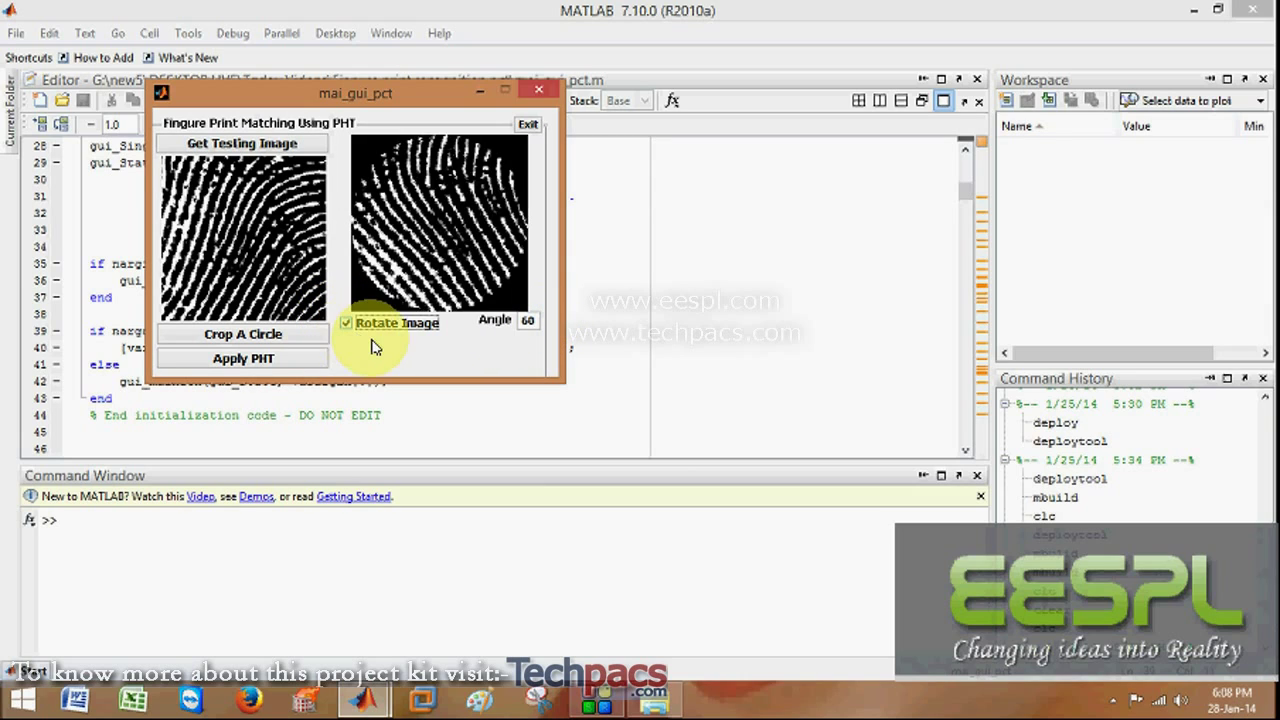
{"action": "left_click", "coordinate": [277, 370]}
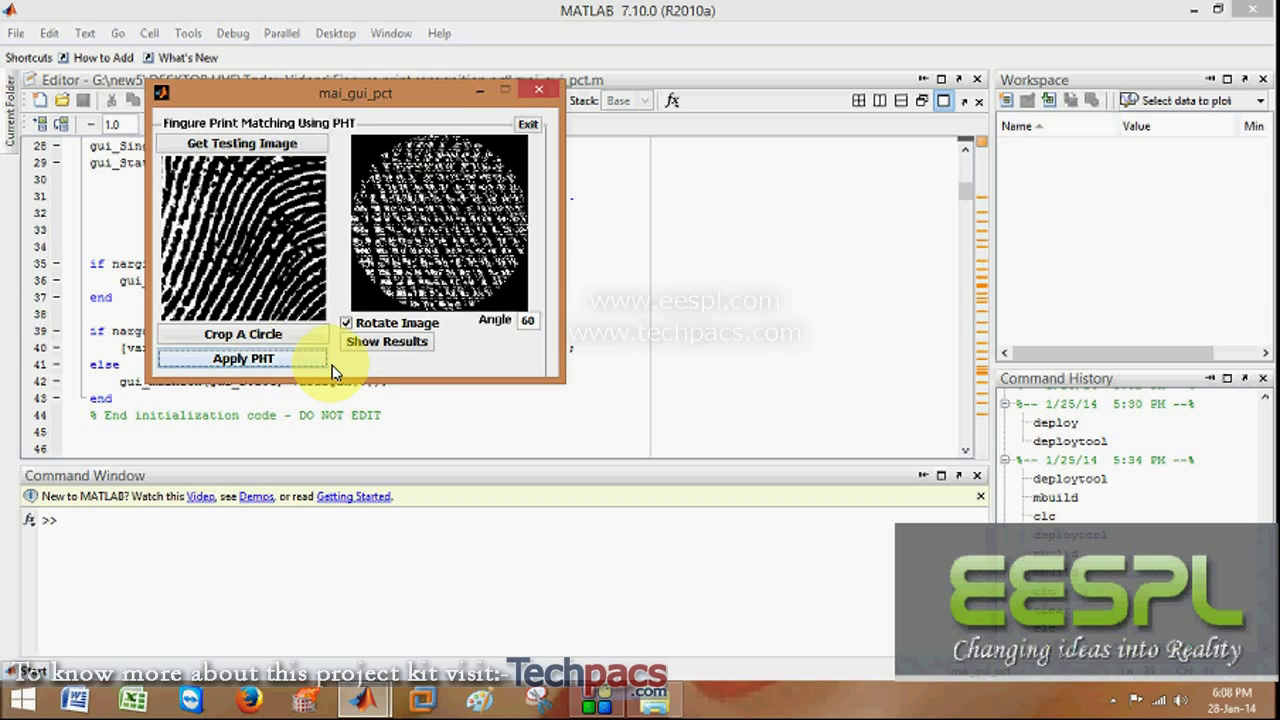
{"action": "left_click", "coordinate": [408, 350]}
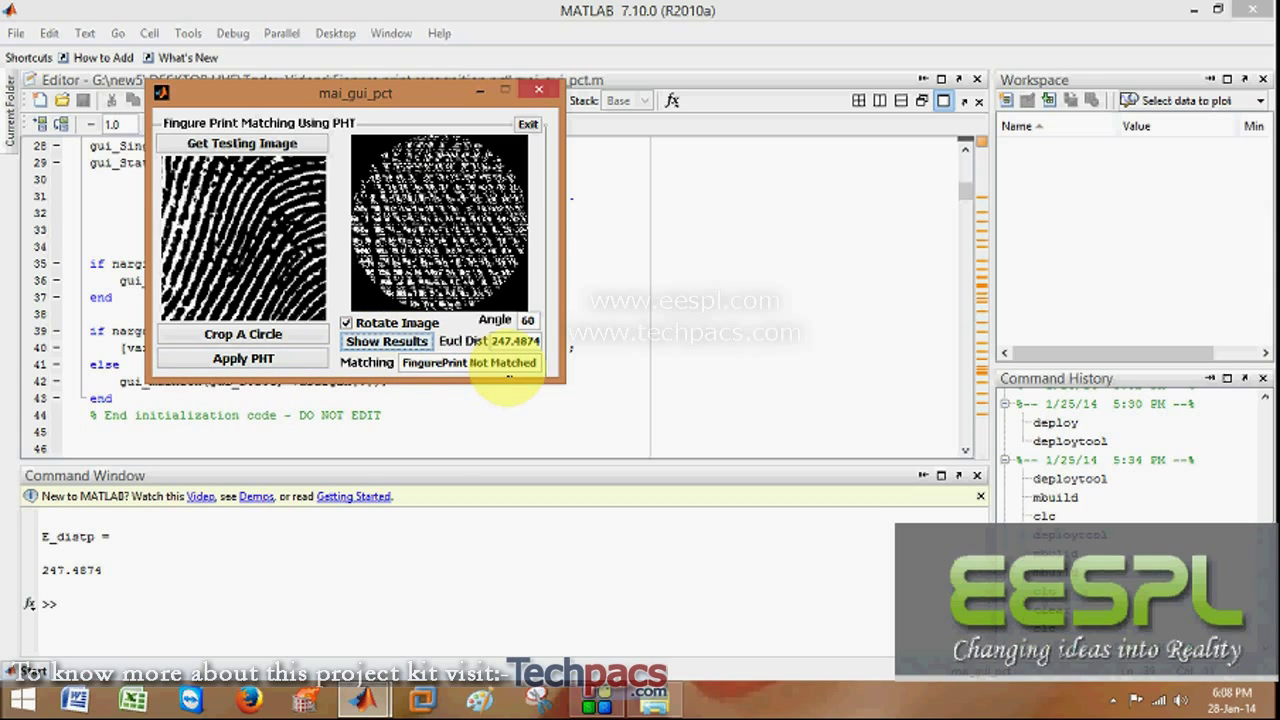